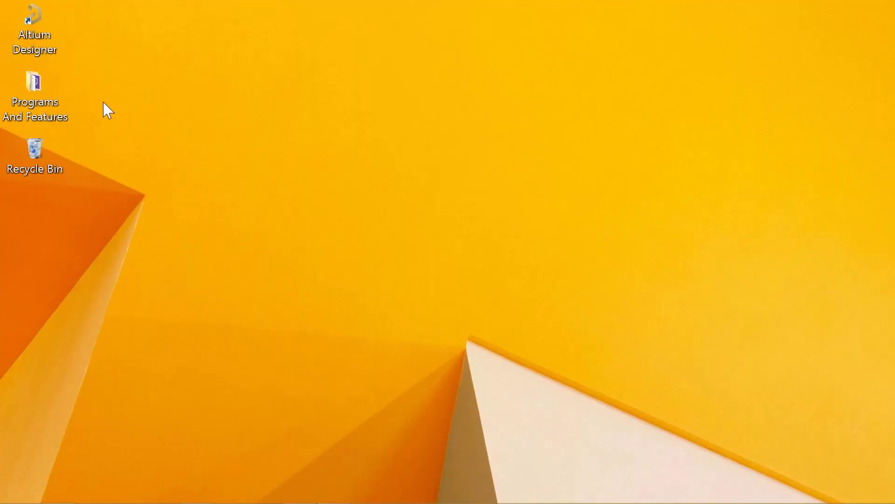
- Select the Altium Designer desktop shortcut and open the Windows Start screen with its app tiles
{"action": "left_click", "coordinate": [41, 53]}
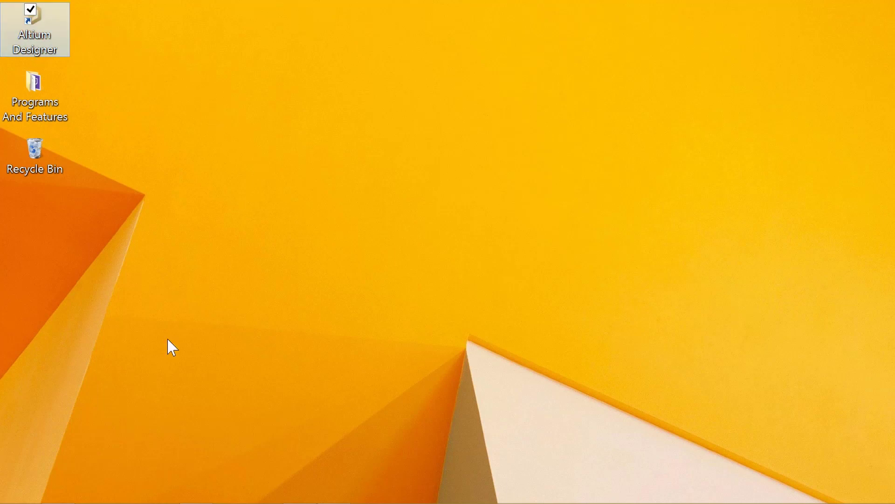
{"action": "mouse_move", "coordinate": [33, 502]}
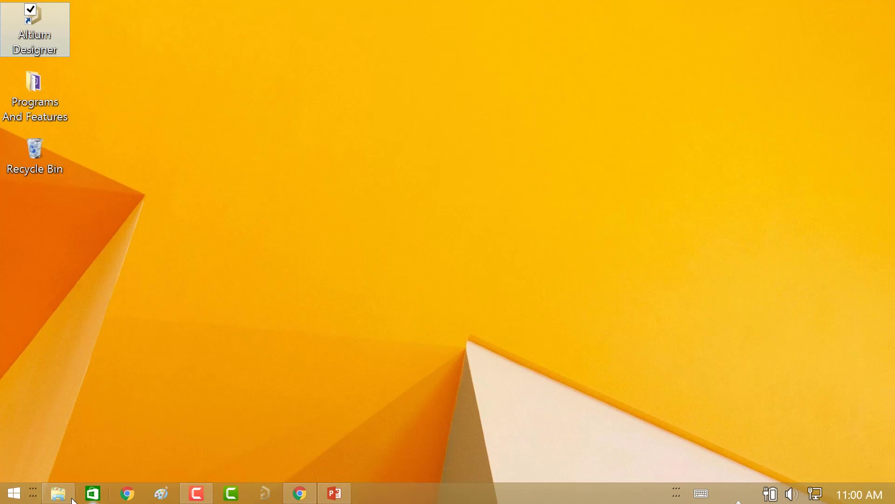
{"action": "left_click", "coordinate": [13, 491]}
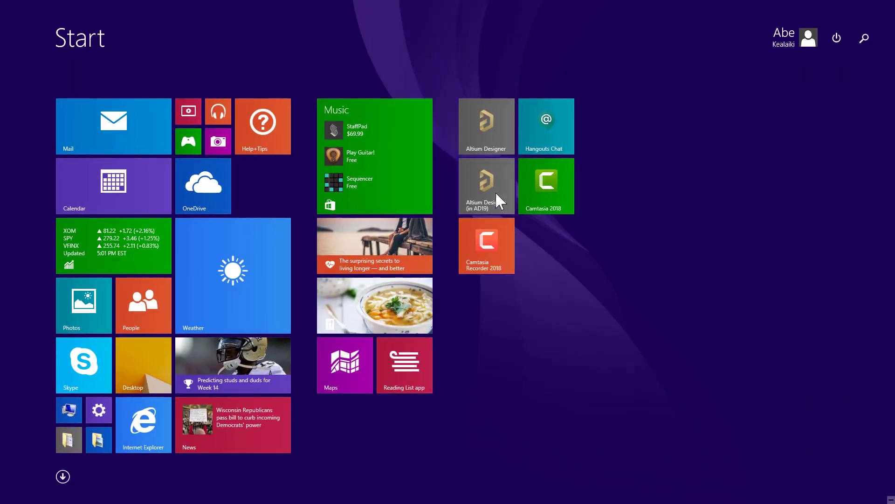
- Launch Altium Designer from its Start tile, start the account sign-in and enter the account password
{"action": "left_click", "coordinate": [487, 192]}
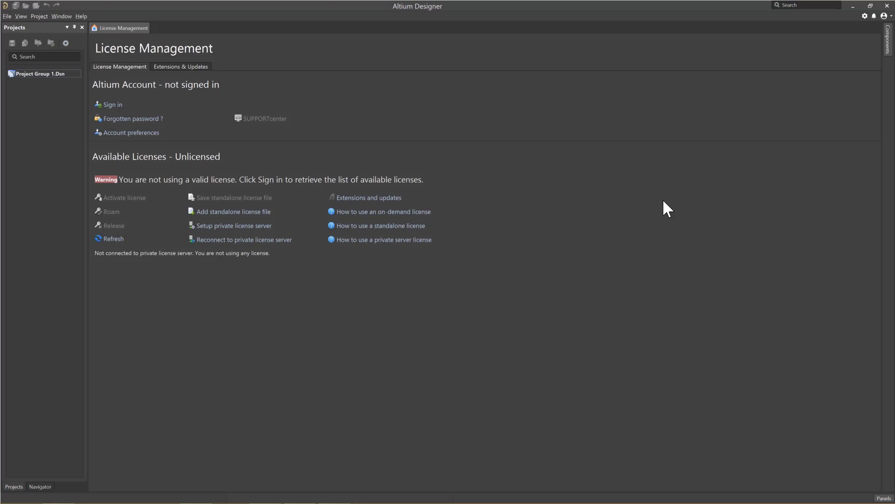
{"action": "left_click", "coordinate": [110, 105]}
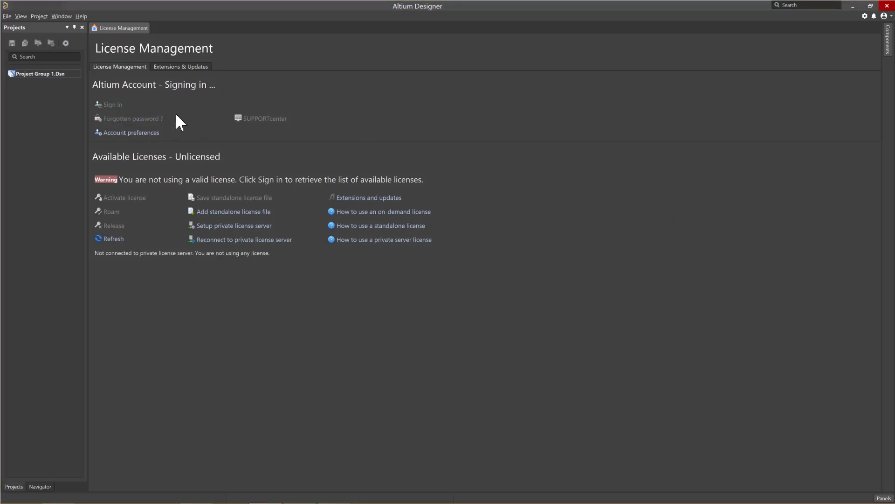
{"action": "left_click", "coordinate": [425, 238]}
{"action": "type", "text": "***"}
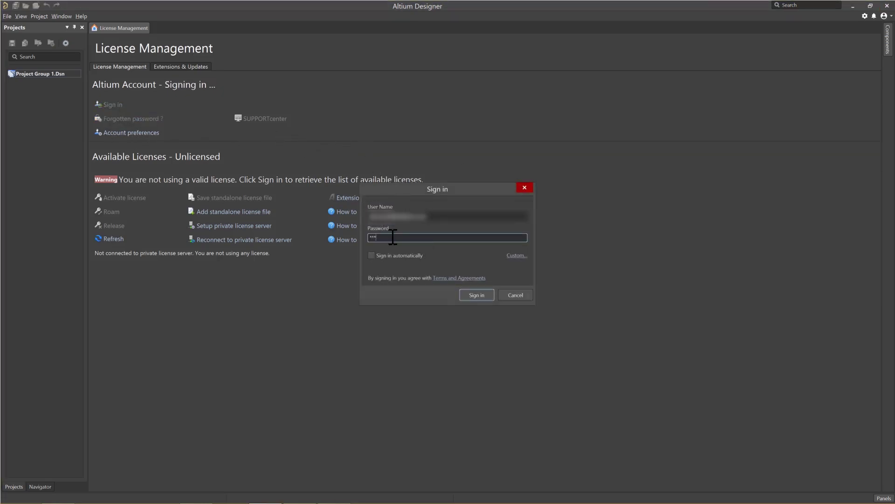
{"action": "type", "text": "****"}
- Finish signing in, then browse the Installed and Purchased lists on Extensions & Updates
{"action": "left_click", "coordinate": [469, 294]}
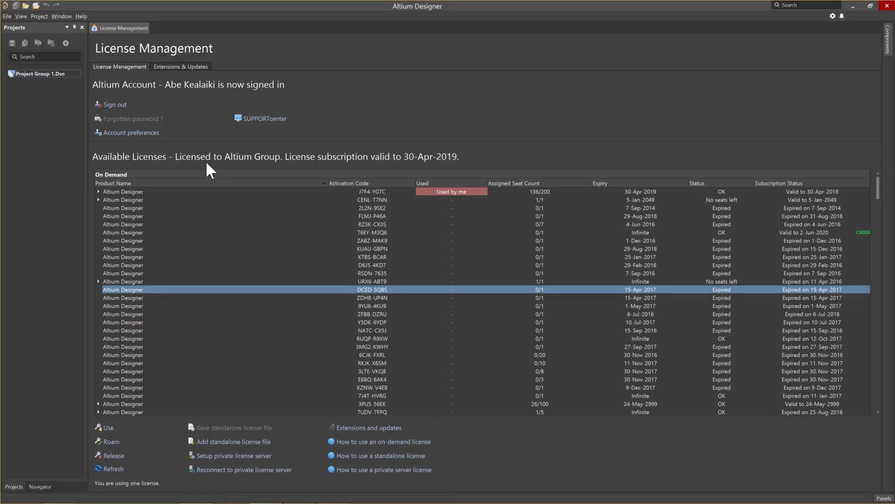
{"action": "left_click", "coordinate": [175, 67]}
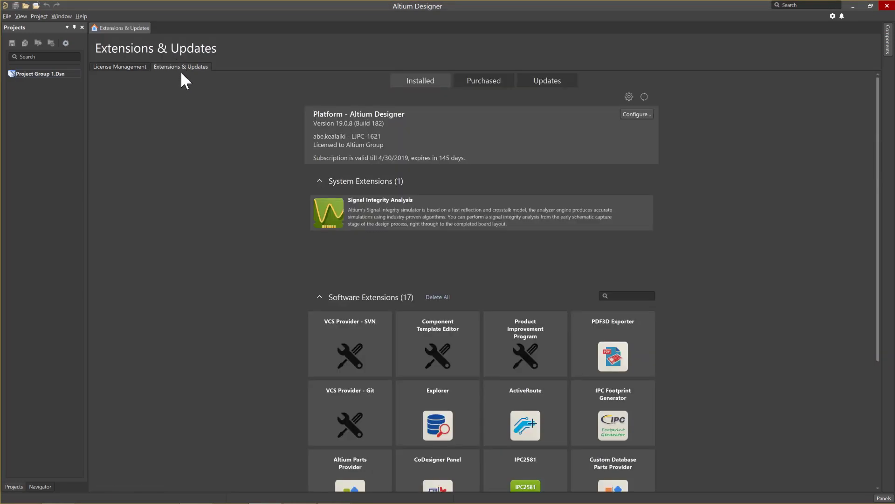
{"action": "scroll", "coordinate": [726, 295], "scroll_direction": "down", "scroll_amount": 4}
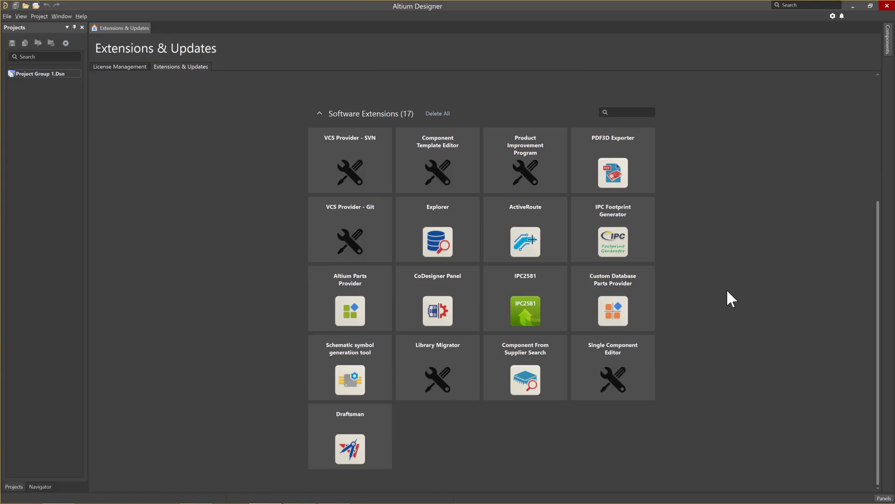
{"action": "scroll", "coordinate": [726, 294], "scroll_direction": "up", "scroll_amount": 4}
{"action": "left_click", "coordinate": [487, 87]}
{"action": "scroll", "coordinate": [695, 269], "scroll_direction": "down", "scroll_amount": 12}
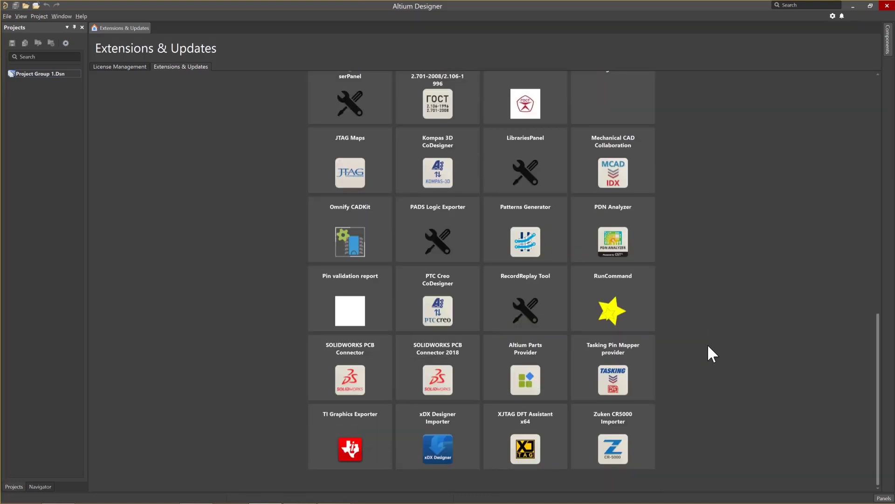
{"action": "scroll", "coordinate": [593, 128], "scroll_direction": "up", "scroll_amount": 12}
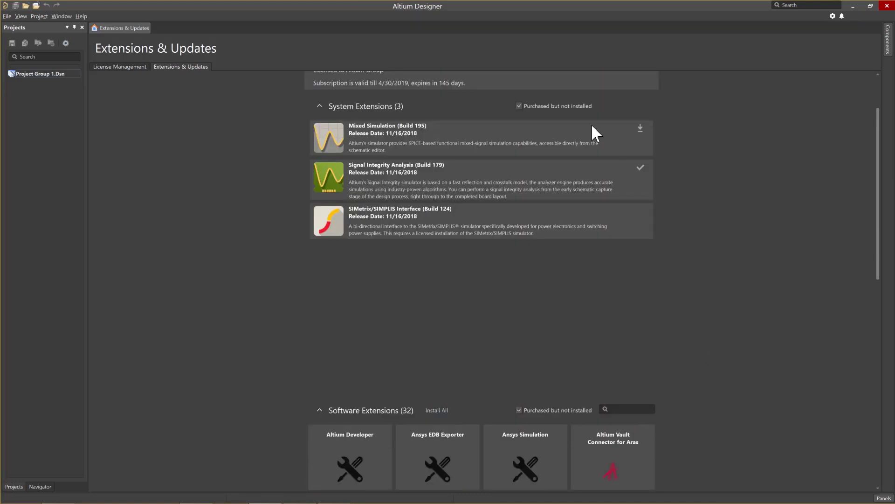
- Install the available Draftsman extension update and restart Altium Designer
{"action": "left_click", "coordinate": [541, 82]}
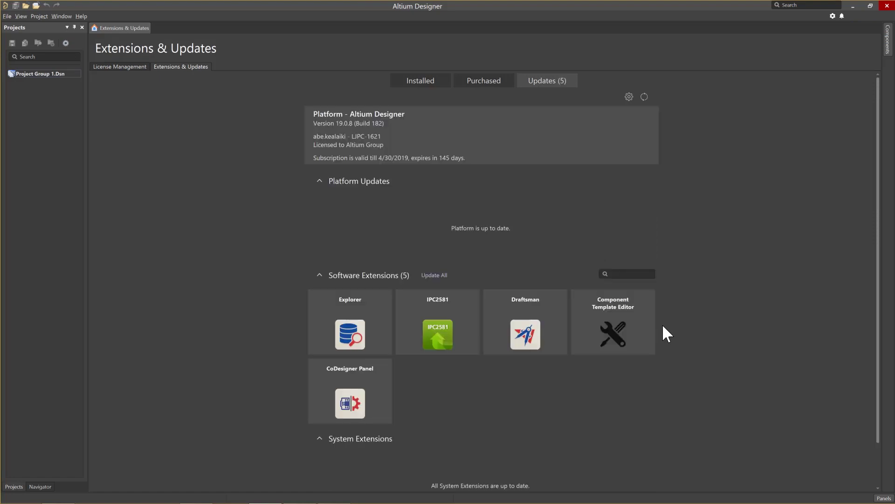
{"action": "left_click", "coordinate": [523, 312]}
{"action": "left_click", "coordinate": [625, 121]}
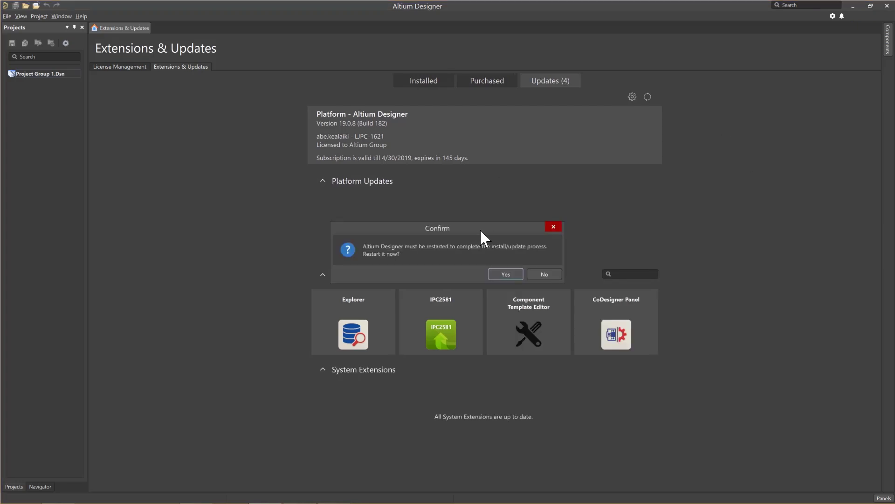
{"action": "left_click", "coordinate": [506, 275]}
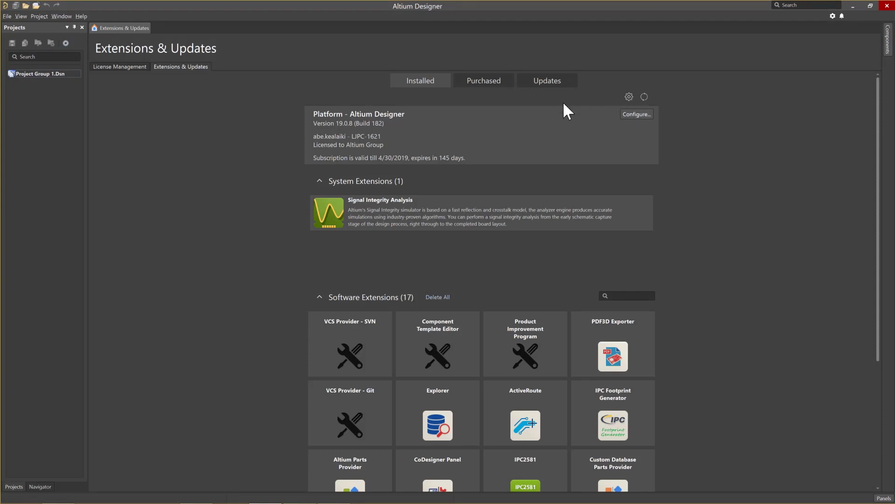
- Open Preferences at System – Installation, where automatic update checking is set to Every 3 days
{"action": "left_click", "coordinate": [629, 97]}
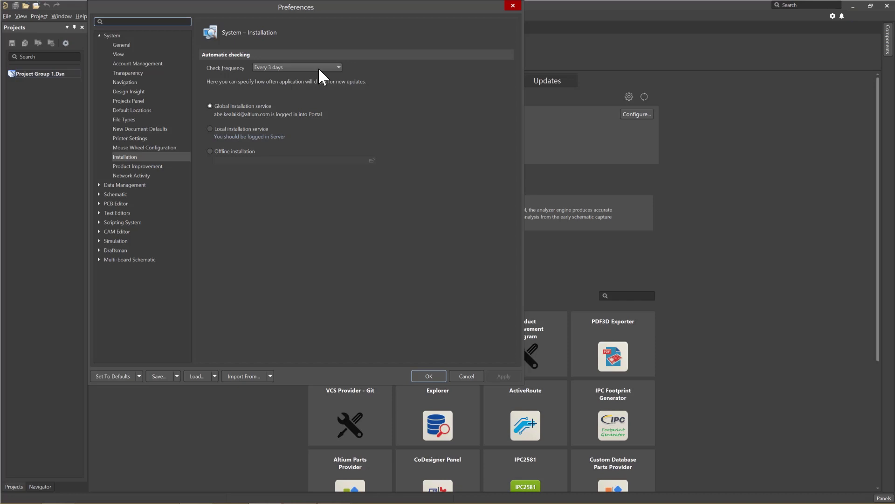
- In System – General, leave Reopen Last Workspace unchanged, check Use localized resources, and accept the restart warning
{"action": "left_click", "coordinate": [125, 44]}
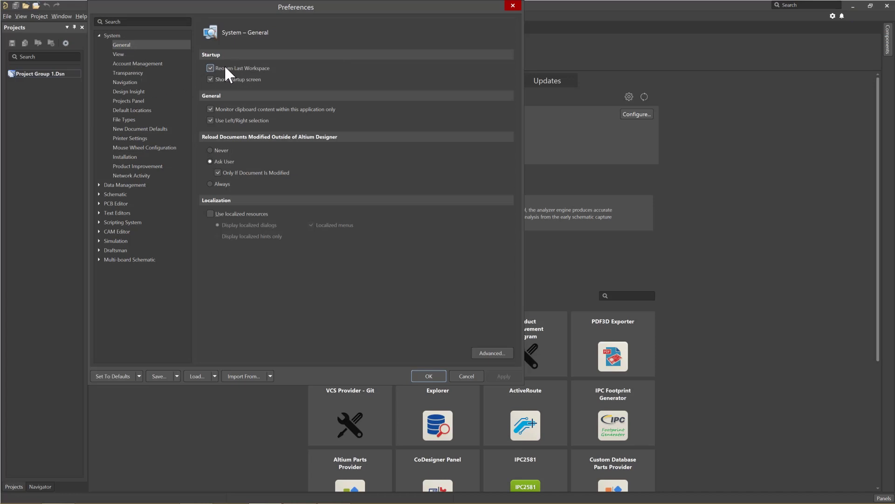
{"action": "left_click", "coordinate": [211, 65]}
{"action": "left_click", "coordinate": [209, 65]}
{"action": "left_click", "coordinate": [211, 214]}
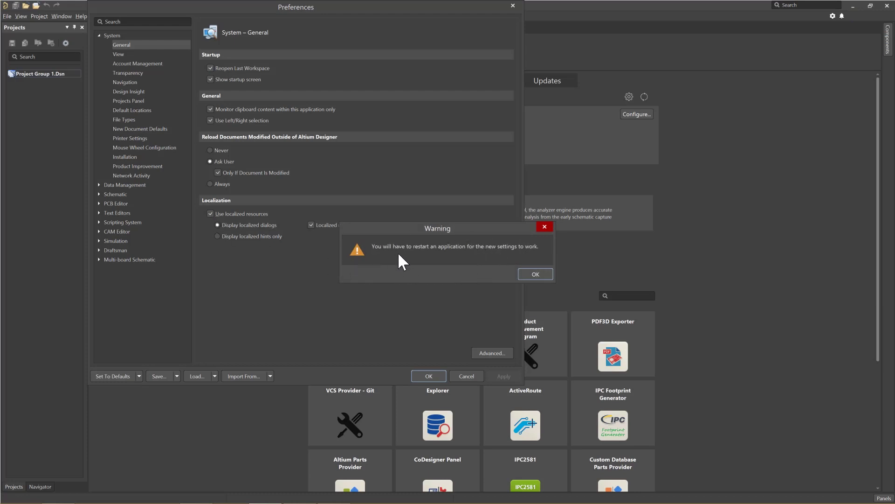
{"action": "left_click", "coordinate": [528, 272]}
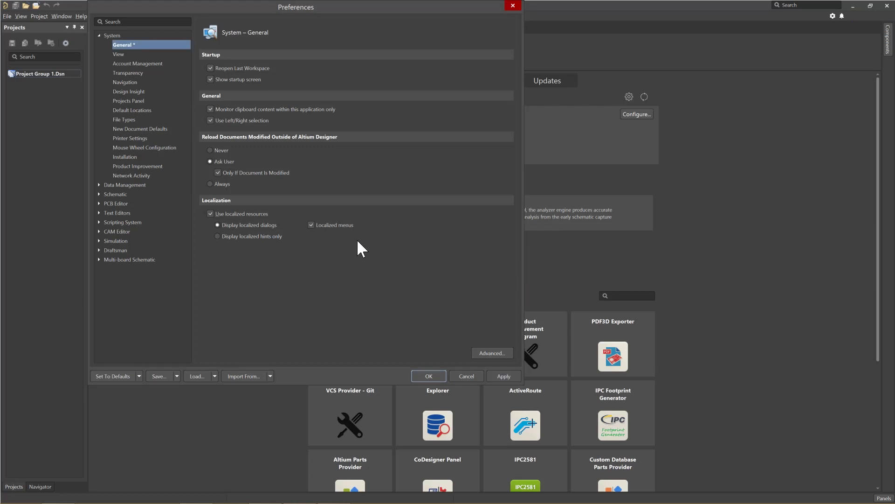
- Uncheck Use localized resources, then in System – View keep grouping by document kind
{"action": "left_click", "coordinate": [210, 214]}
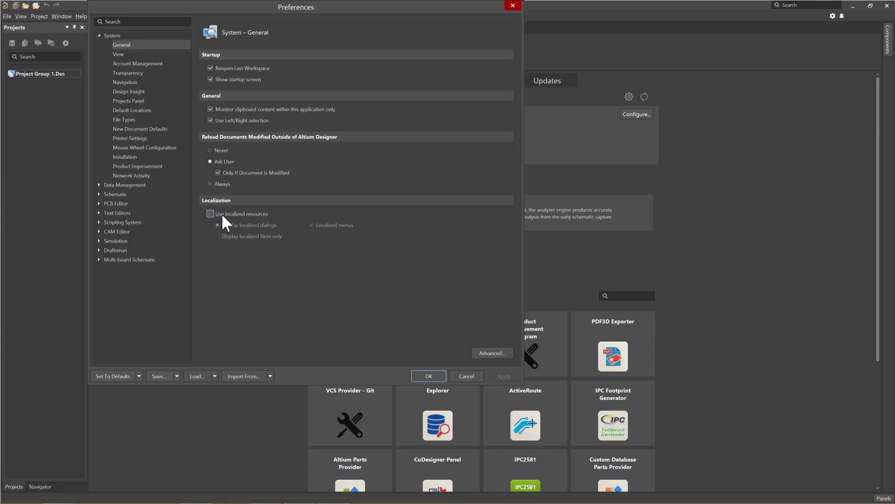
{"action": "left_click", "coordinate": [129, 54]}
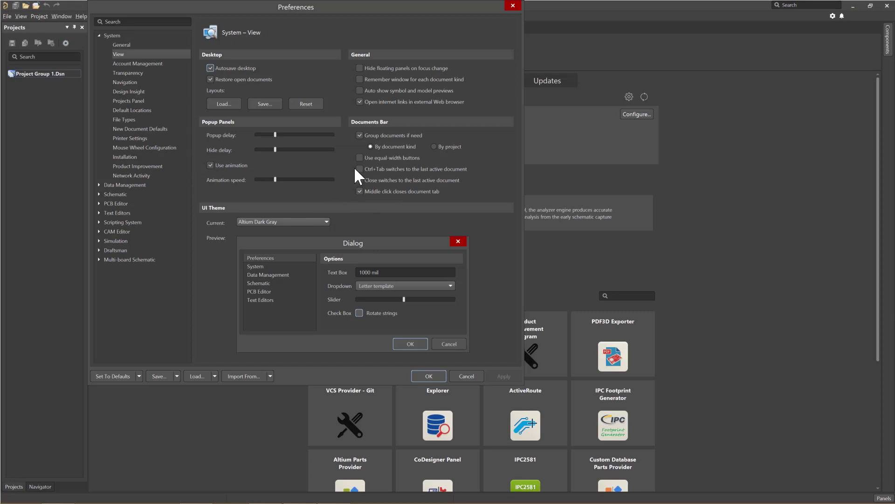
{"action": "left_click", "coordinate": [434, 146]}
{"action": "left_click", "coordinate": [371, 146]}
- Keep the Account Management connection to Altium set to Yes, then go to the Transparency page
{"action": "left_click", "coordinate": [118, 64]}
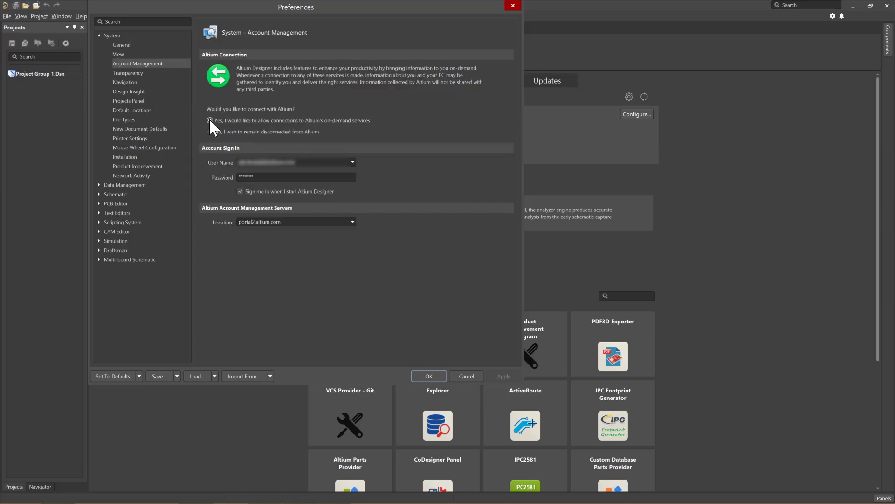
{"action": "left_click", "coordinate": [210, 131]}
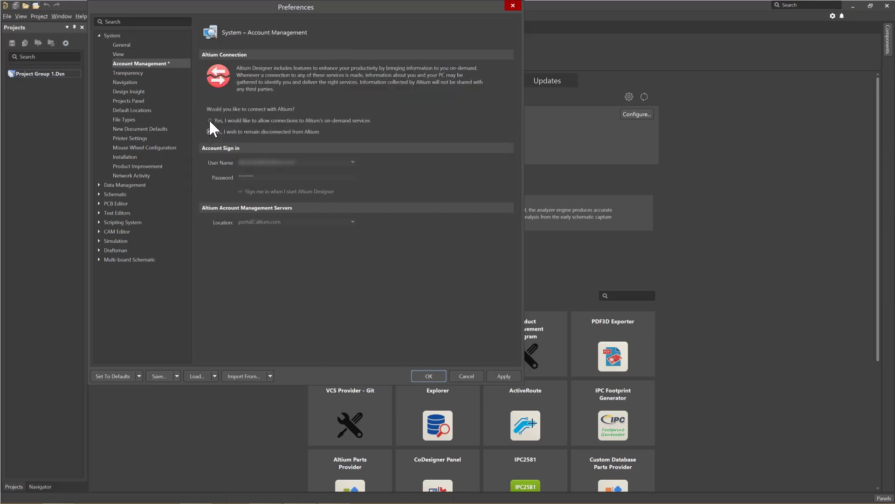
{"action": "left_click", "coordinate": [209, 120]}
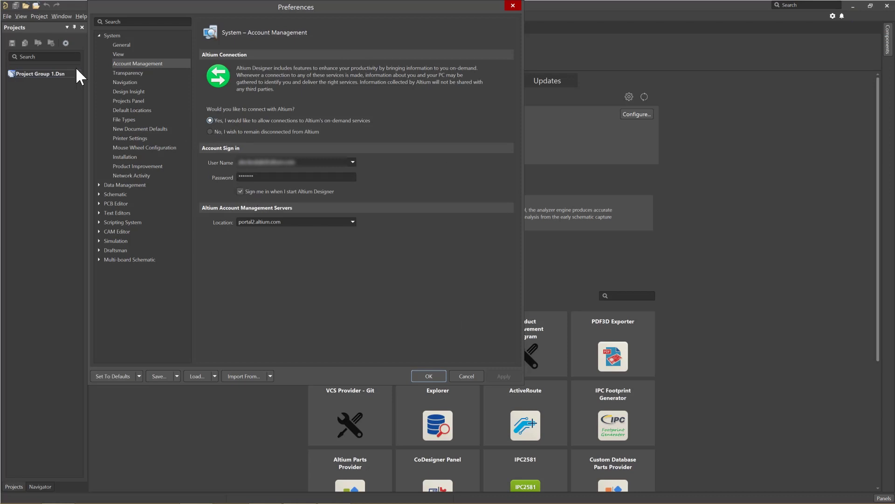
{"action": "left_click", "coordinate": [125, 72]}
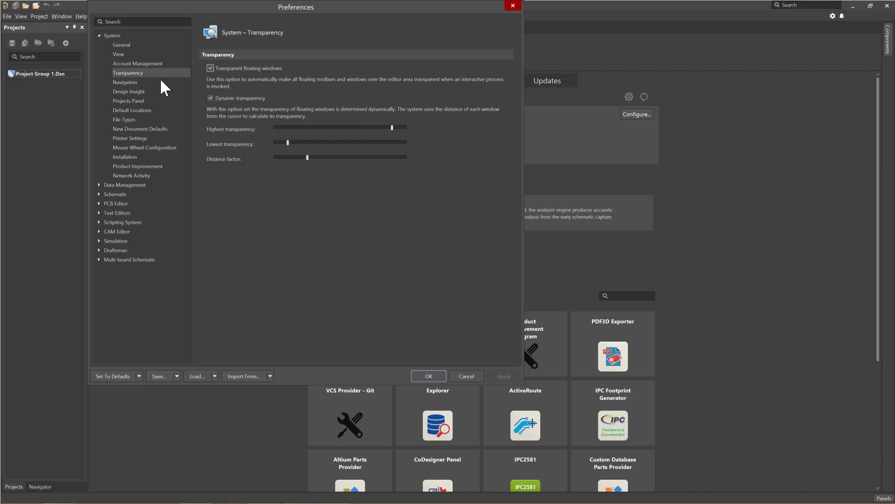
- Go from Navigation to Design Insight and check Enable Document Insight
{"action": "left_click", "coordinate": [140, 82]}
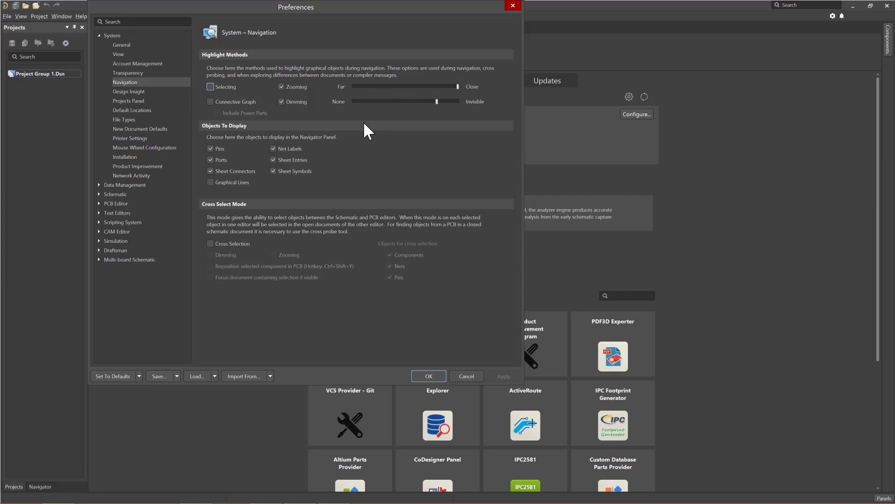
{"action": "left_click", "coordinate": [140, 92]}
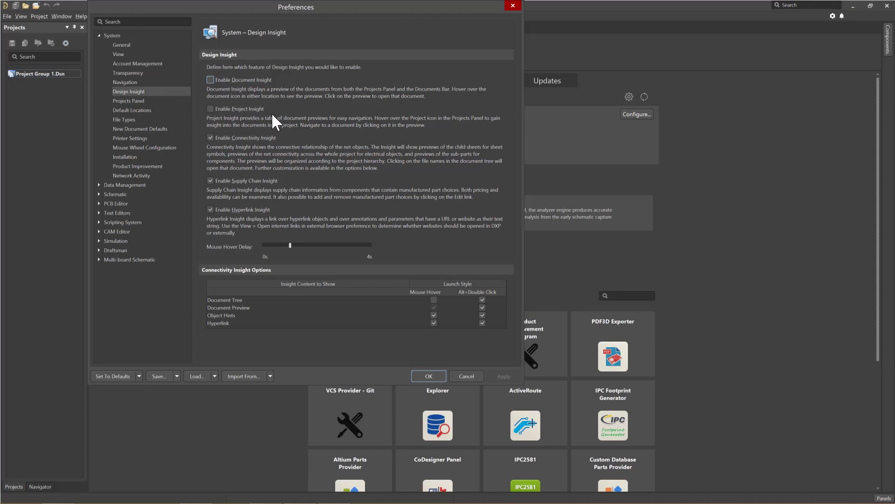
{"action": "left_click", "coordinate": [210, 80]}
- On the Projects Panel page, turn Show VCS status off and back on so it stays enabled
{"action": "left_click", "coordinate": [145, 101]}
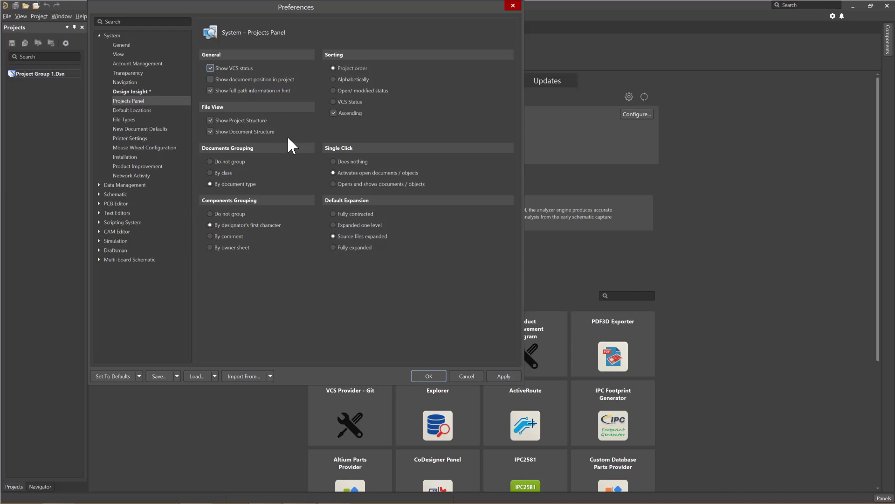
{"action": "left_click", "coordinate": [210, 68]}
{"action": "left_click", "coordinate": [211, 68]}
{"action": "key", "text": "Tab"}
- Open Default Locations and look through the Set To Defaults and Save dropdown options
{"action": "left_click", "coordinate": [146, 110]}
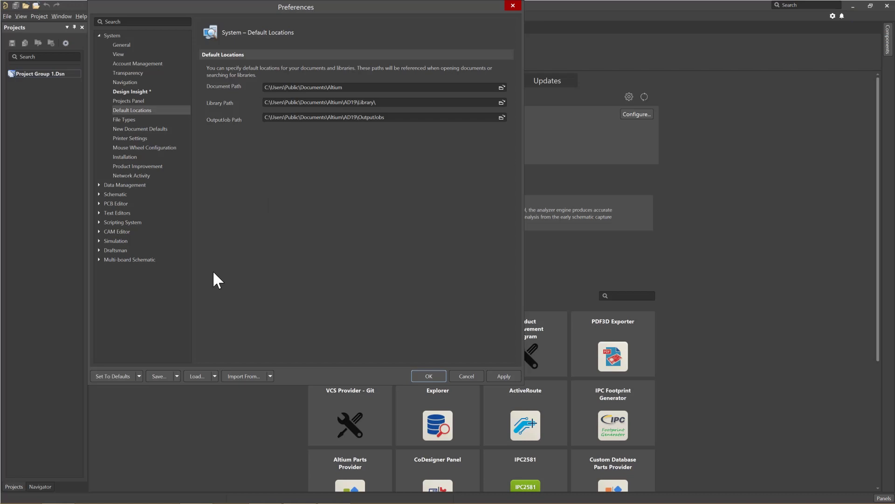
{"action": "left_click", "coordinate": [140, 374]}
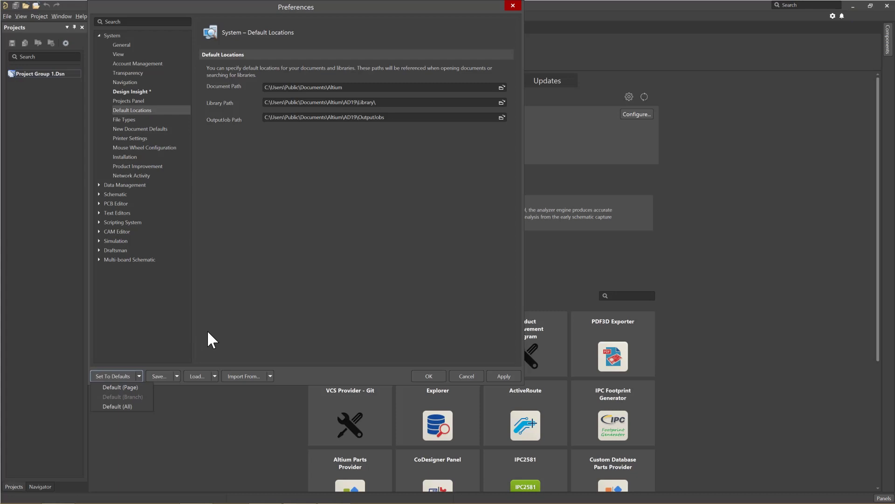
{"action": "left_click", "coordinate": [178, 375]}
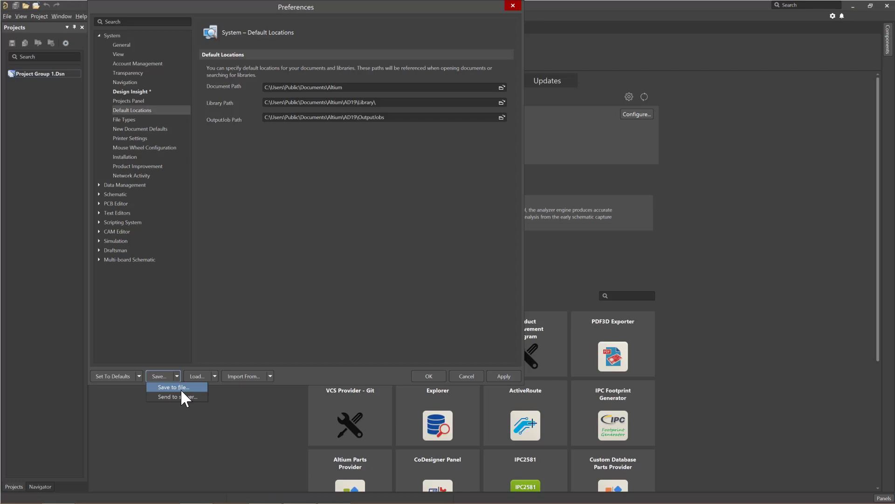
- In Mouse Wheel Configuration preferences, change Zoom Main Window to Ctrl+Alt plus mouse wheel
{"action": "left_click", "coordinate": [241, 296]}
{"action": "left_click", "coordinate": [149, 147]}
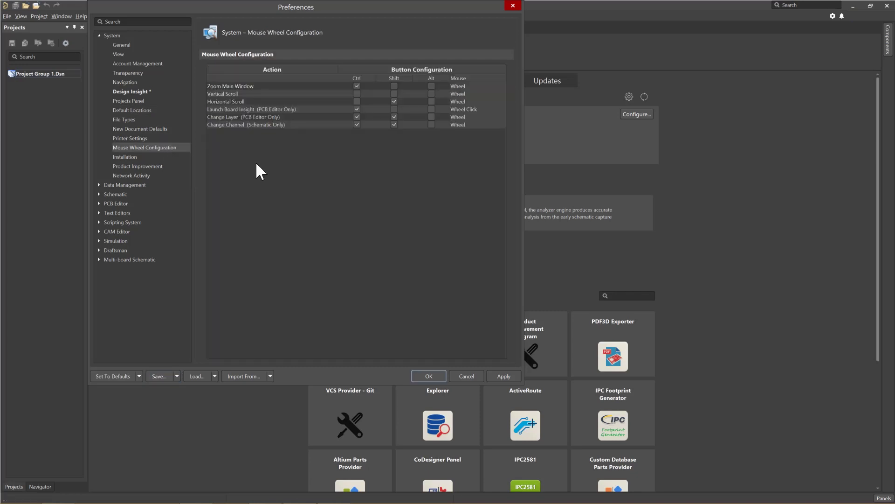
{"action": "left_click", "coordinate": [431, 86]}
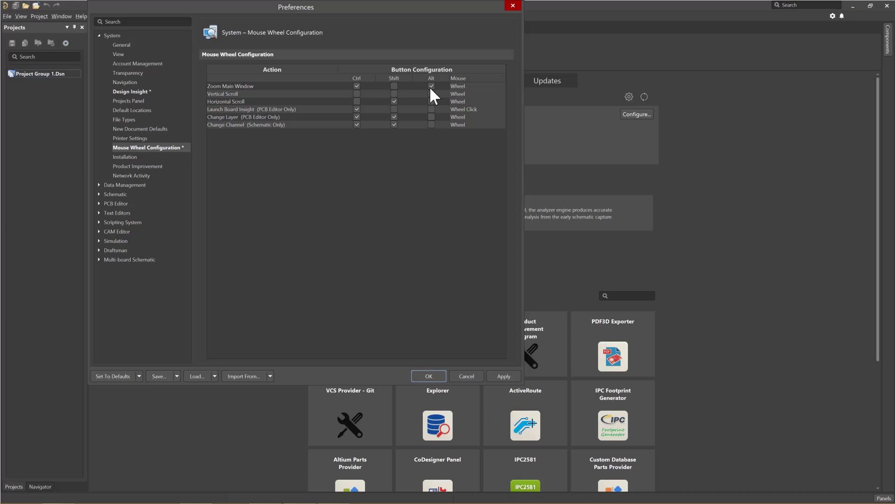